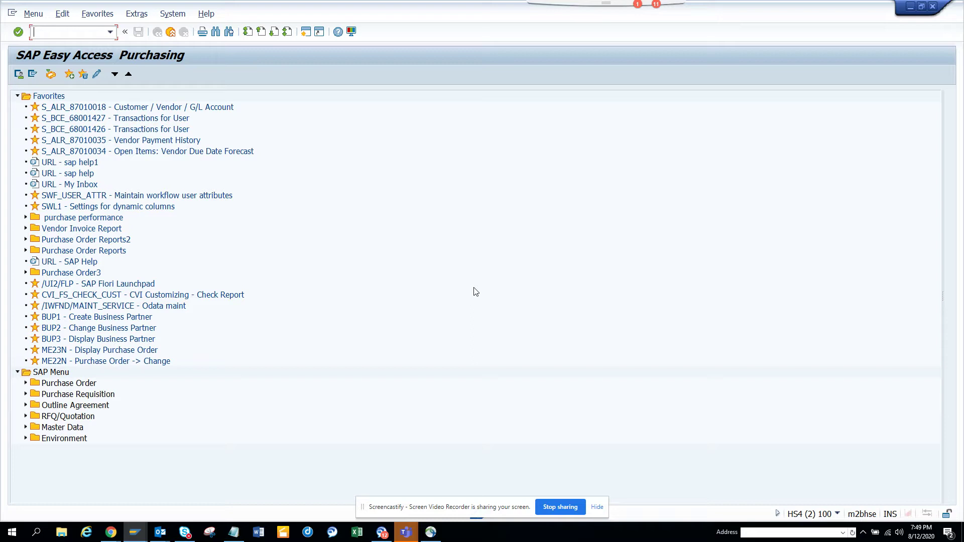
text(/nme23n)
key(Return)
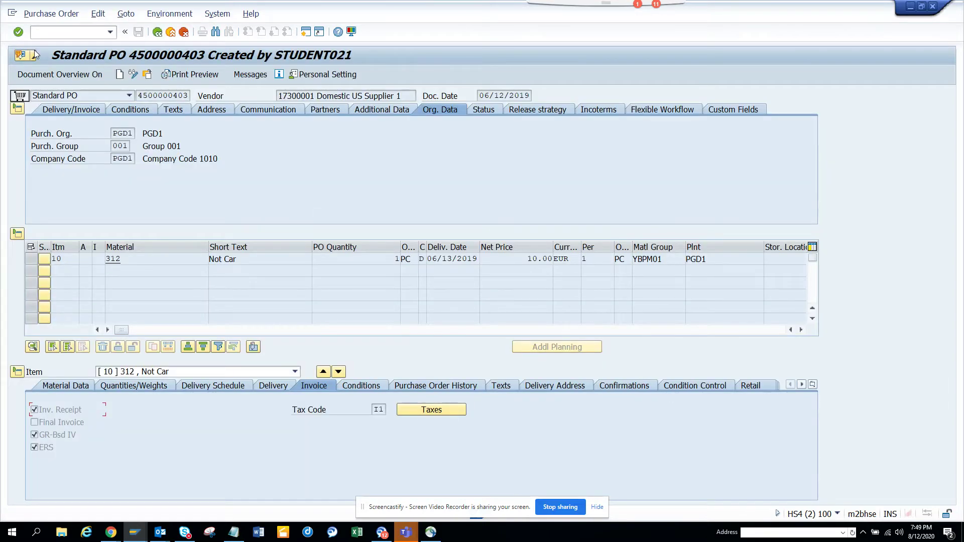
click(35, 58)
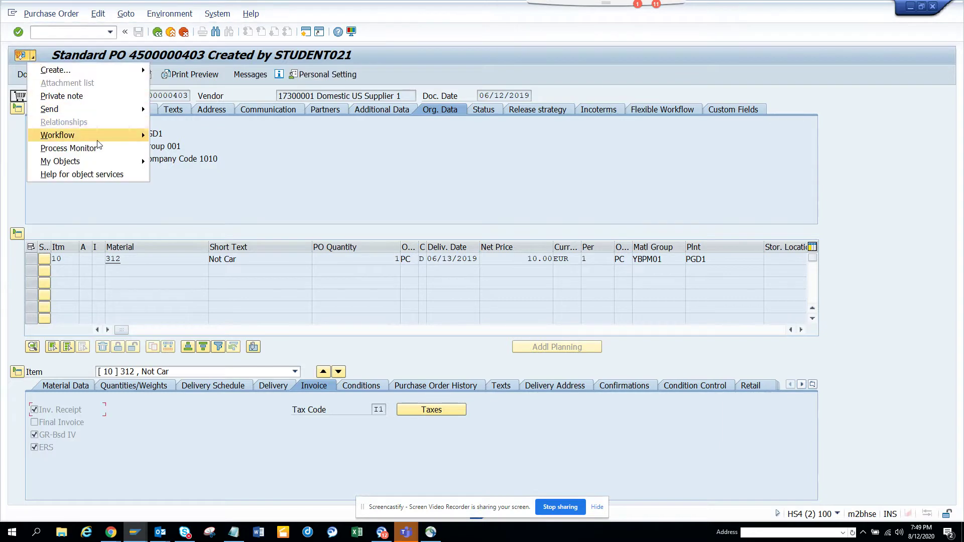
mouse_move(130, 137)
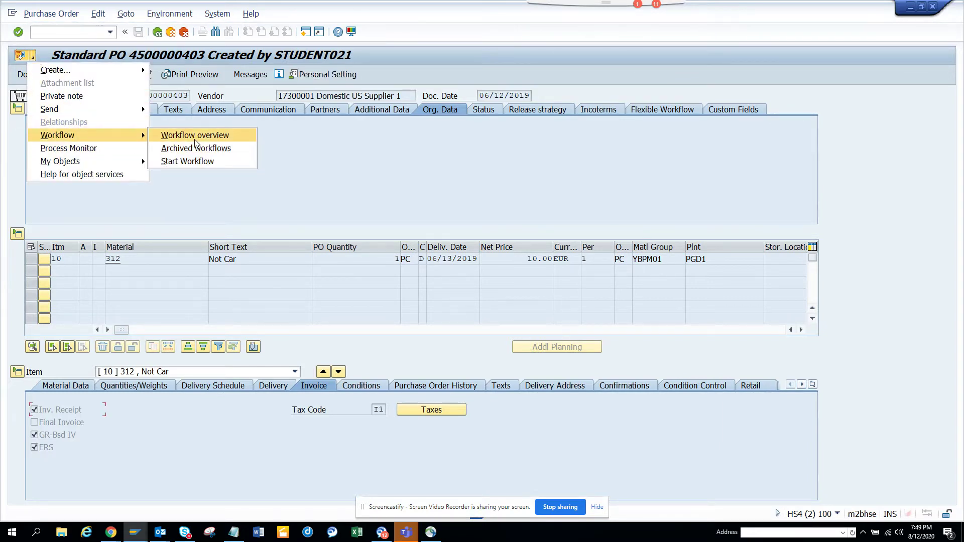
click(194, 140)
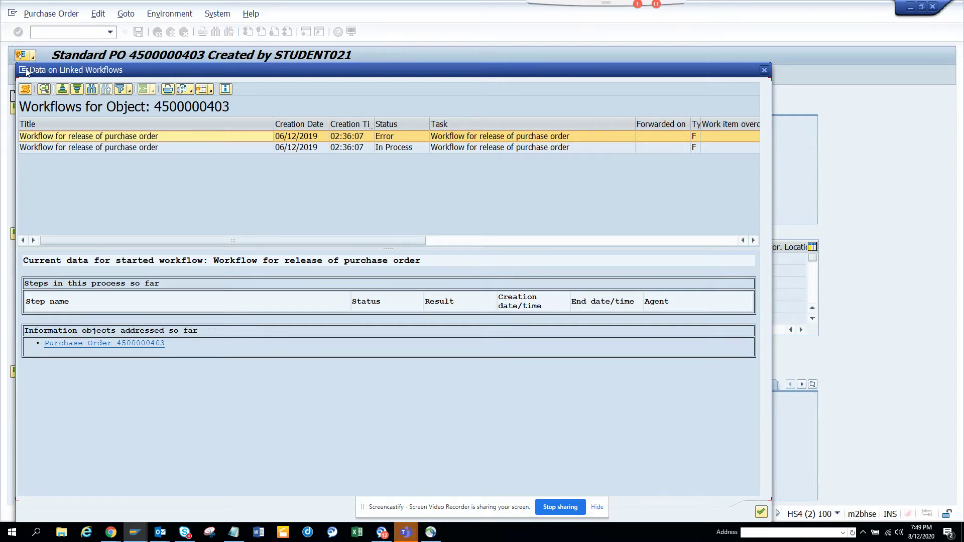
click(27, 72)
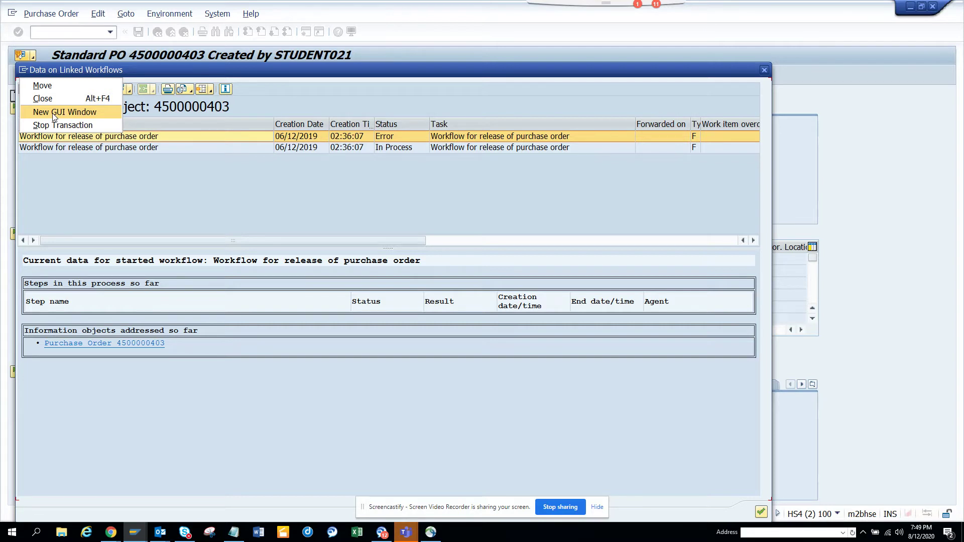
click(764, 70)
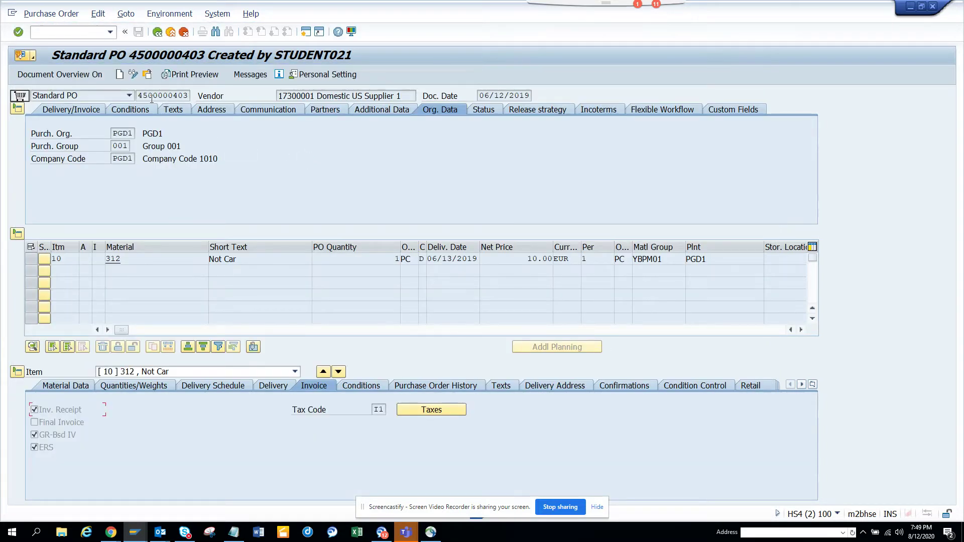
click(33, 56)
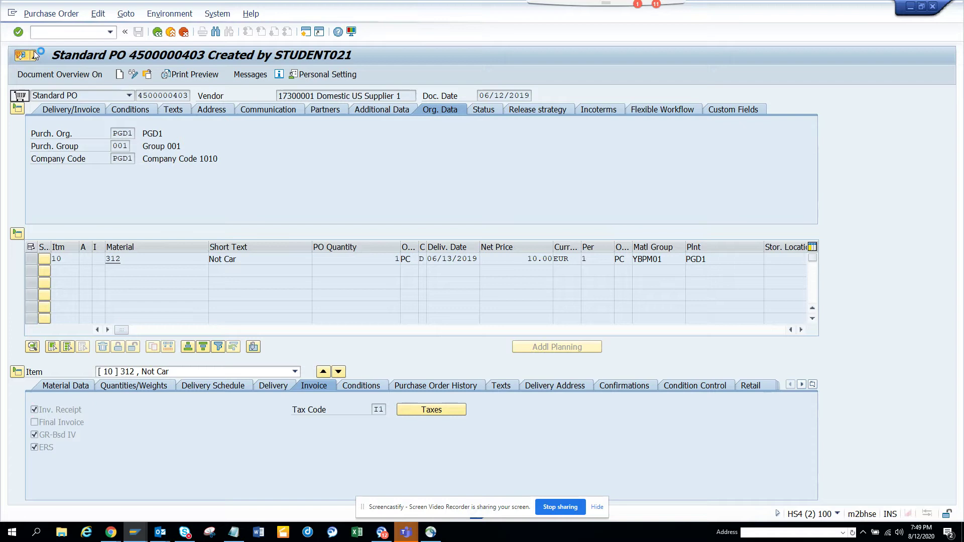
mouse_move(142, 134)
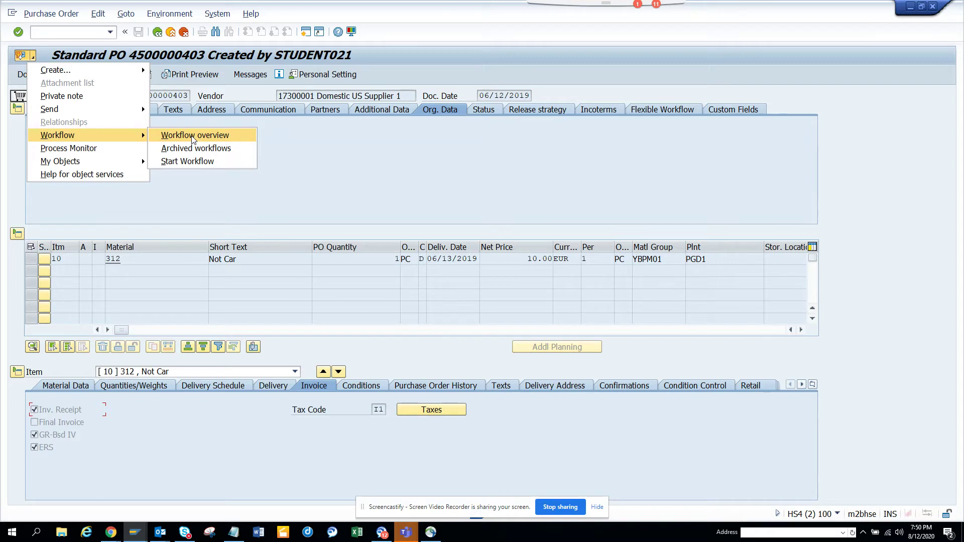
click(292, 141)
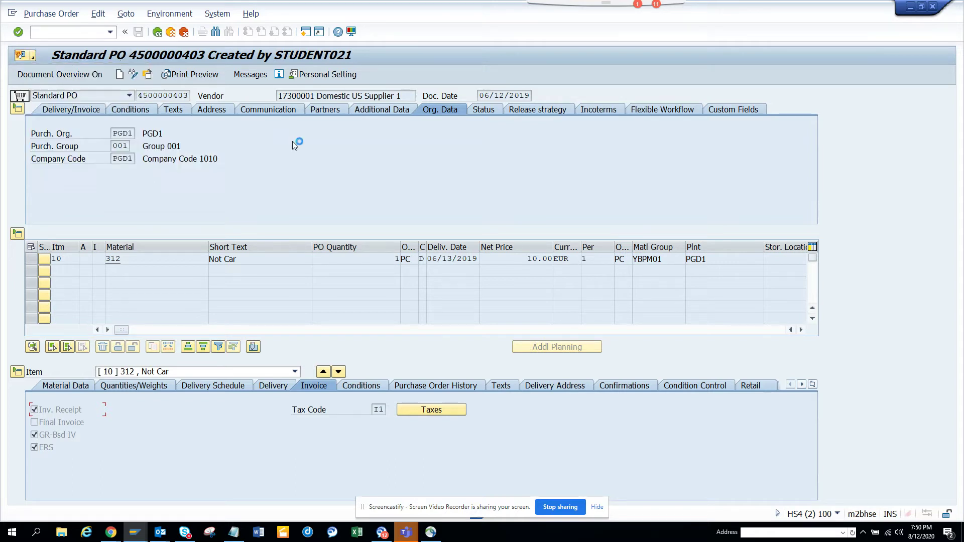
Step: Start transaction se37 in a new SAP session to reach the Function Builder for GOS_EXECUTE_SERVICE
click(306, 35)
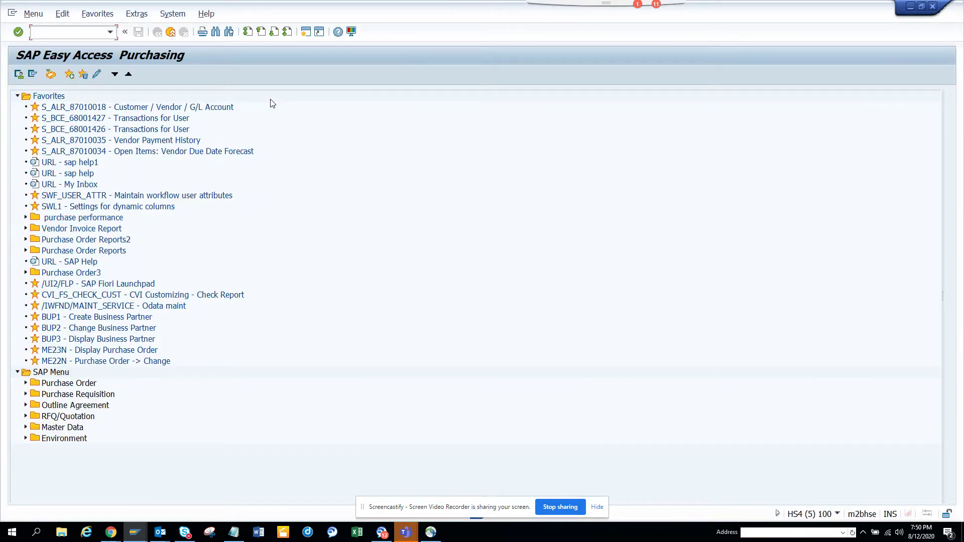
text(se37)
key(Return)
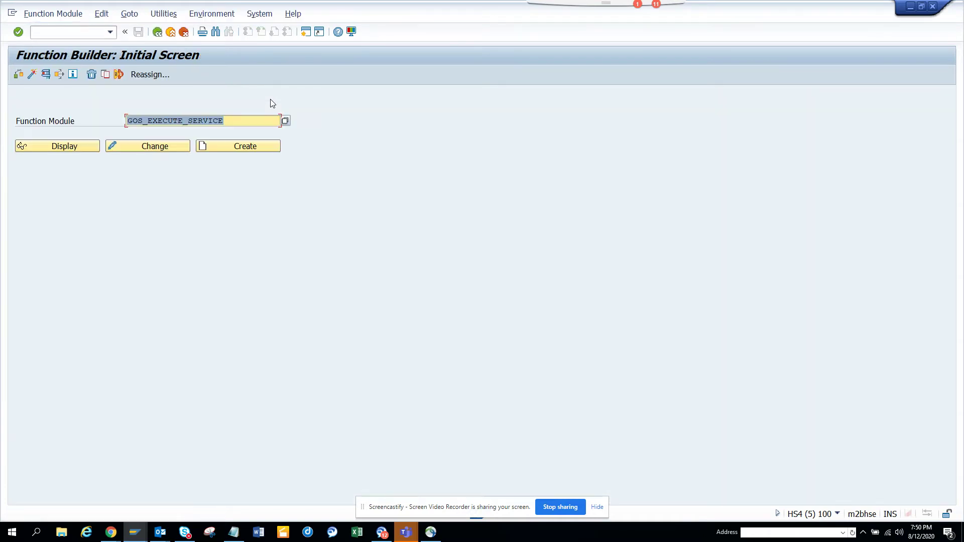
Step: Start a GOS_EXECUTE_SERVICE test run and copy WF_OVERVIEW from table SGOSATTR for IP_SERVICE
click(46, 74)
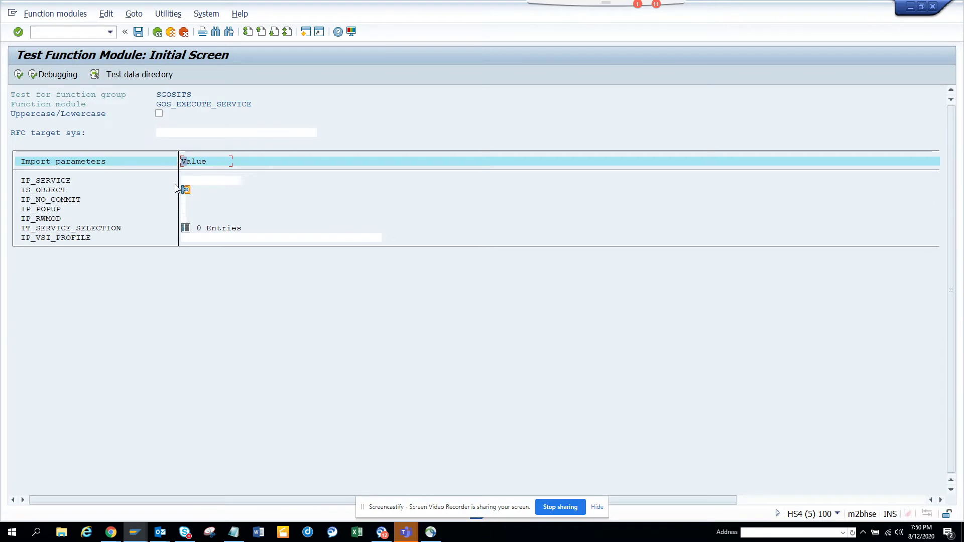
click(202, 184)
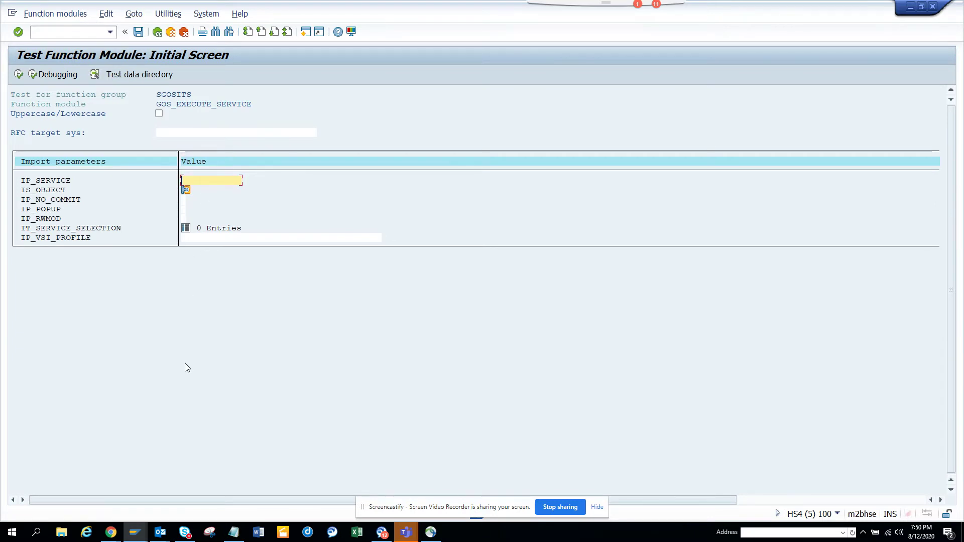
key(alt+Tab)
key(alt+Tab)
key(alt+Tab)
key(alt+Tab)
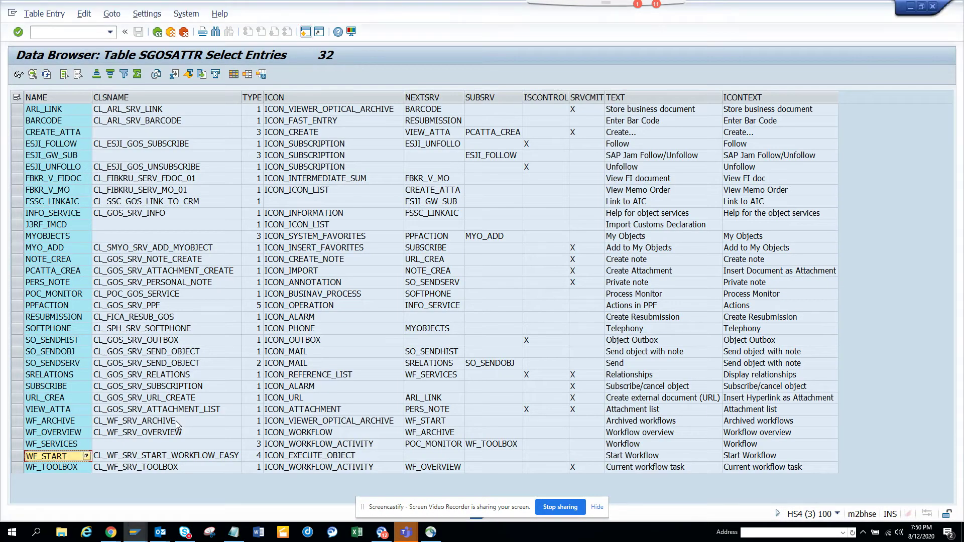
click(57, 432)
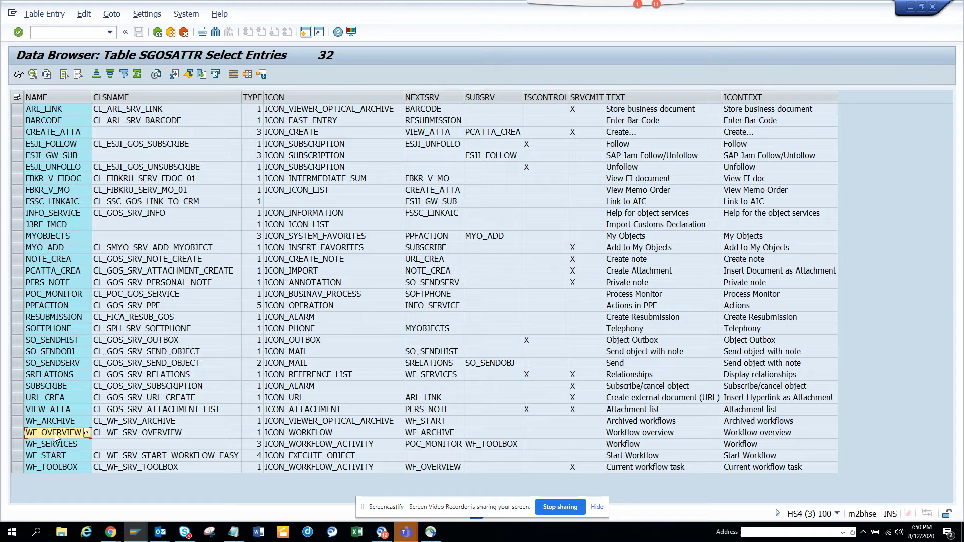
click(56, 435)
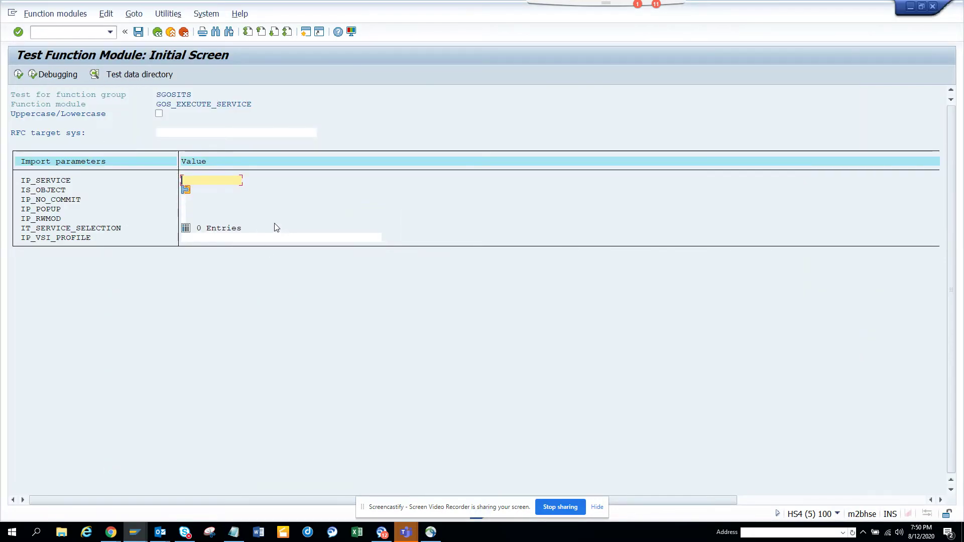
Step: Paste WF_OVERVIEW into IP_SERVICE, then open the purchase order's archived workflows
text(WF_OVERVIEW)
click(186, 191)
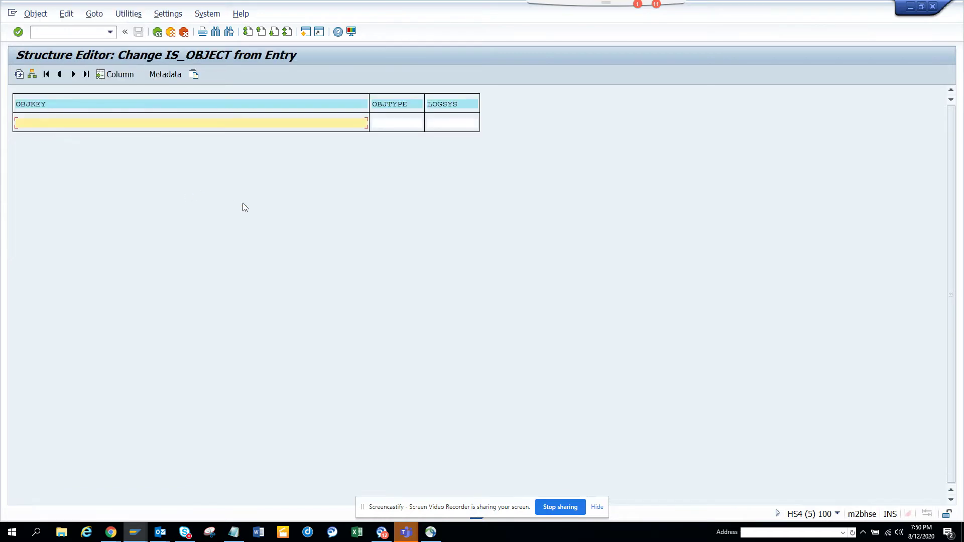
key(alt+Tab)
key(alt+Tab)
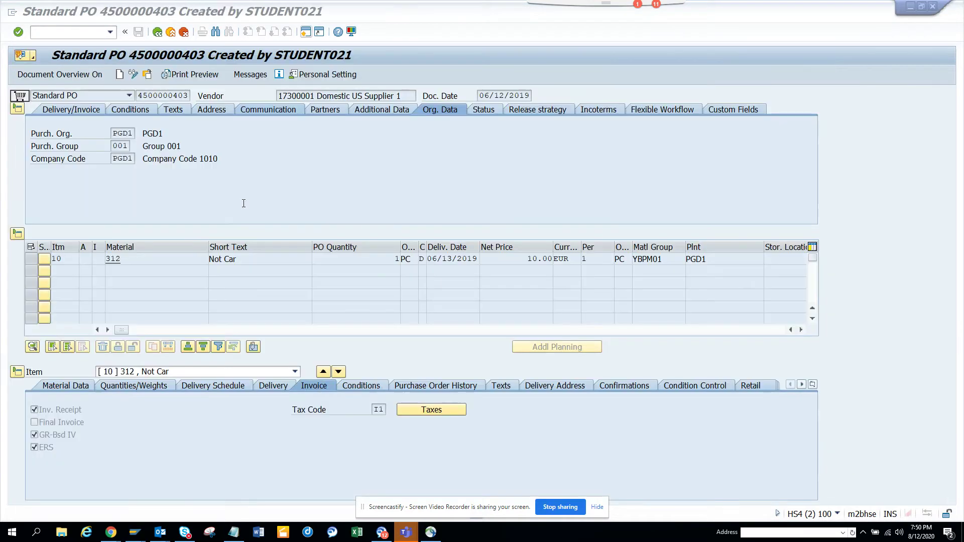
click(33, 58)
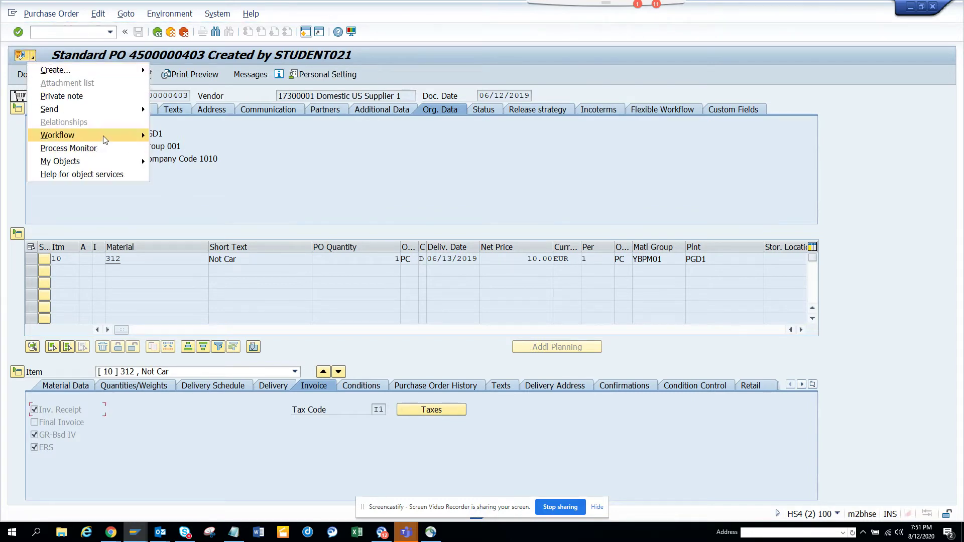
mouse_move(106, 135)
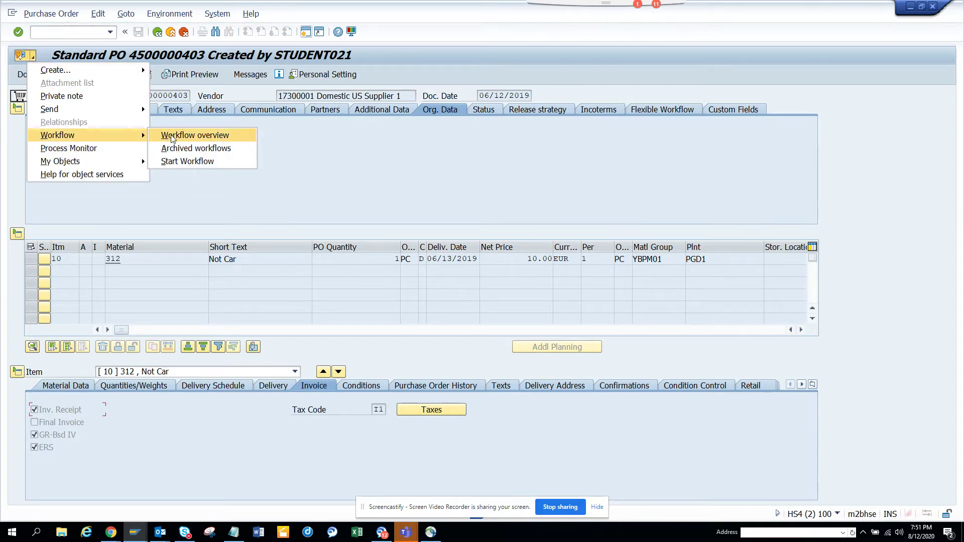
click(183, 148)
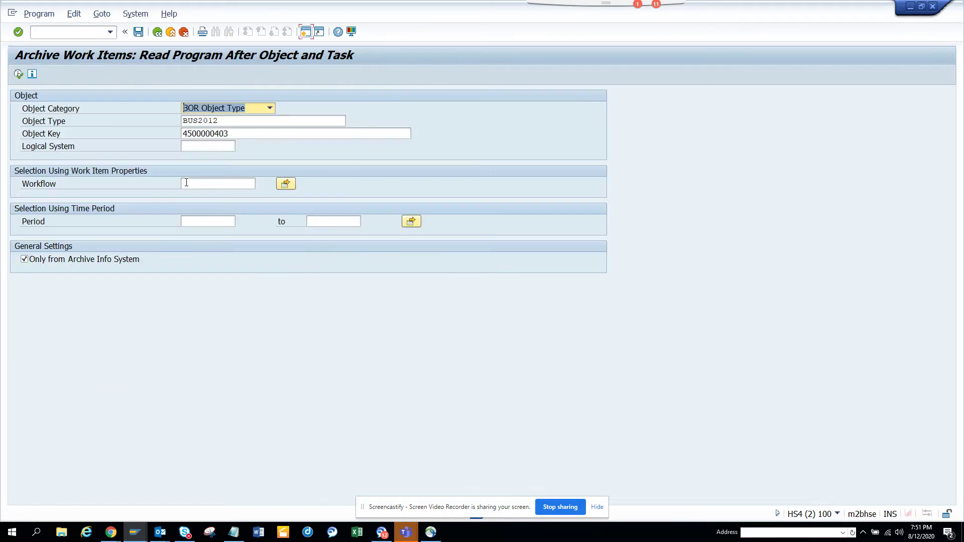
Step: Enter object type BUS2012 into the IS_OBJECT OBJTYPE cell
key(Tab)
key(ctrl+c)
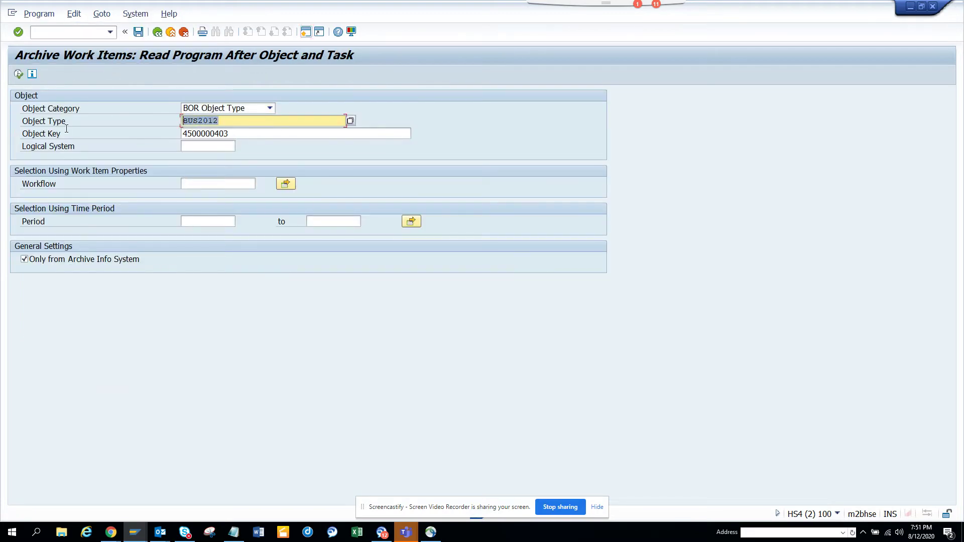
key(alt+Tab)
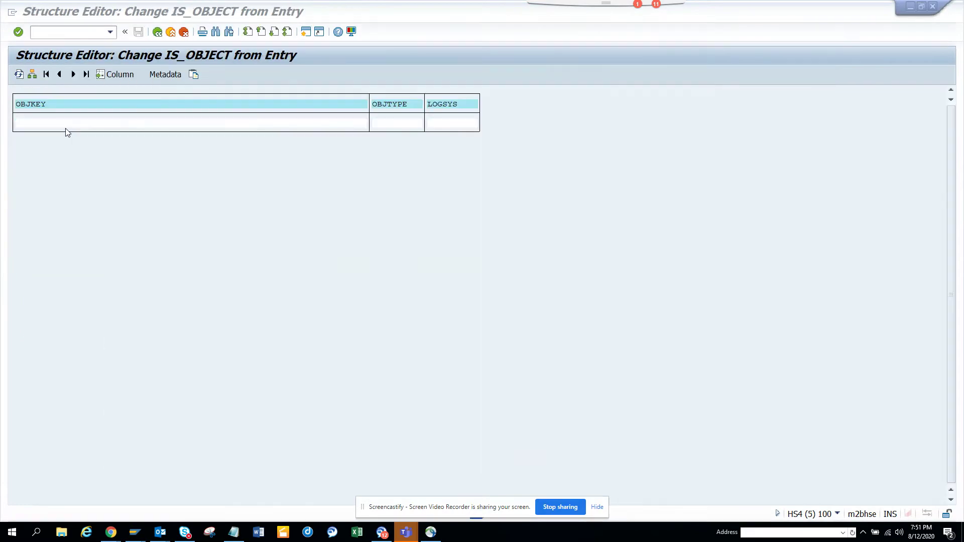
click(344, 124)
click(393, 124)
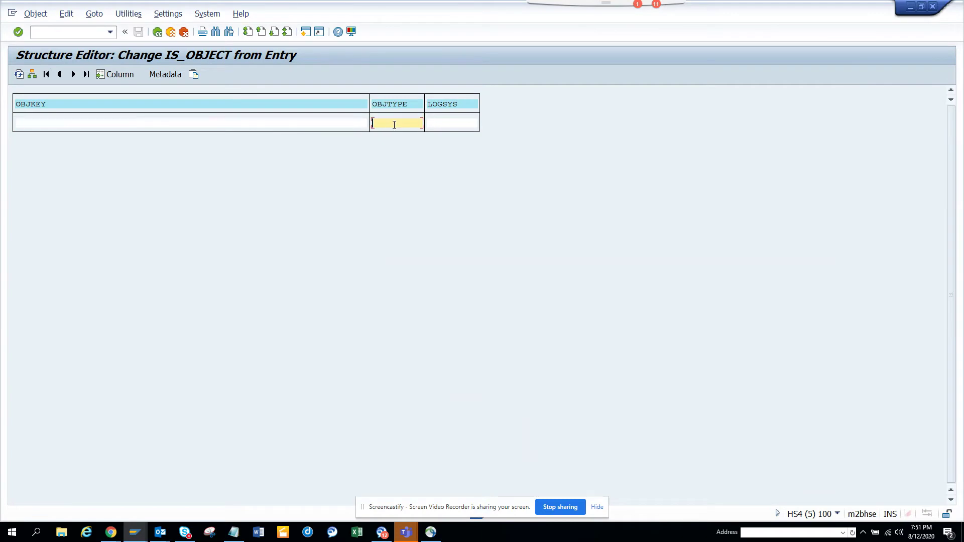
key(ctrl+v)
key(alt+Tab)
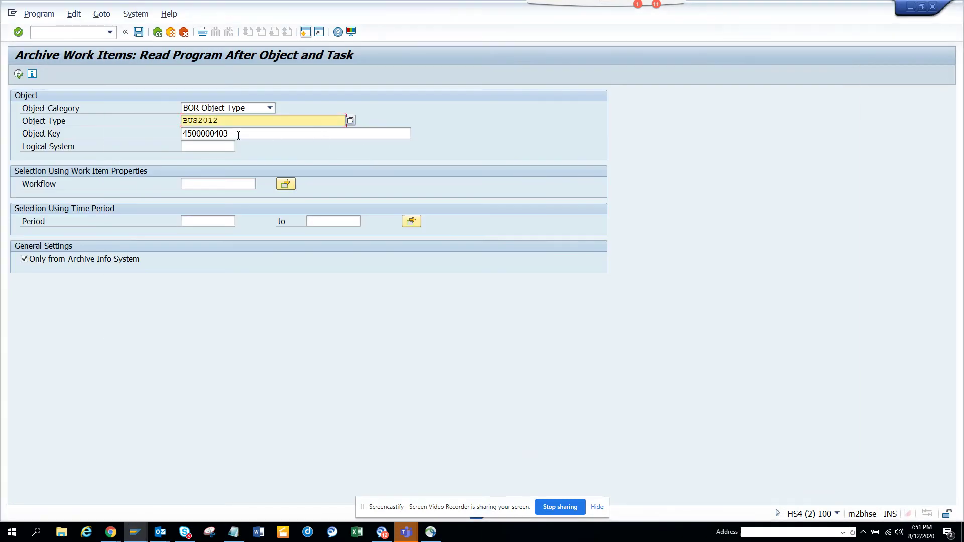
drag(239, 135, 128, 136)
key(ctrl+c)
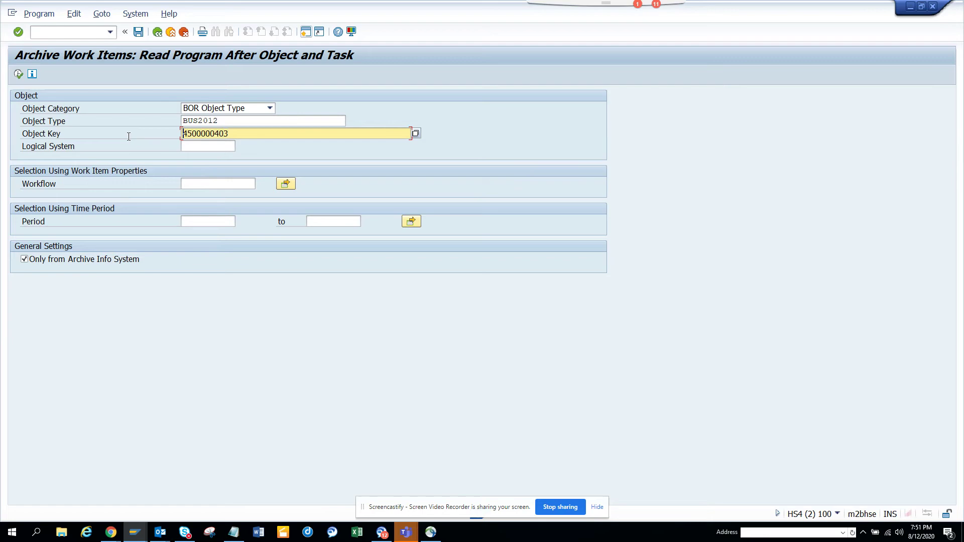
key(alt+Tab)
click(242, 123)
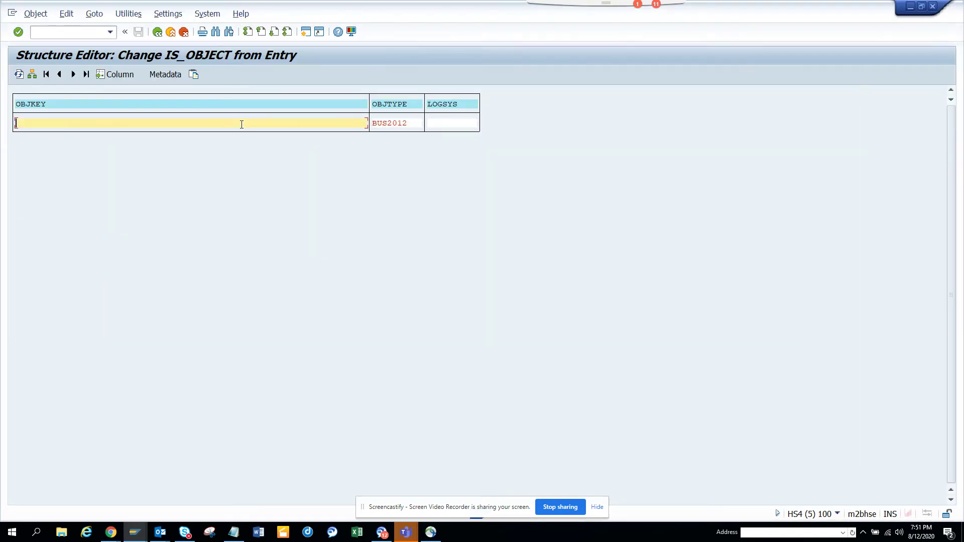
key(ctrl+v)
click(158, 32)
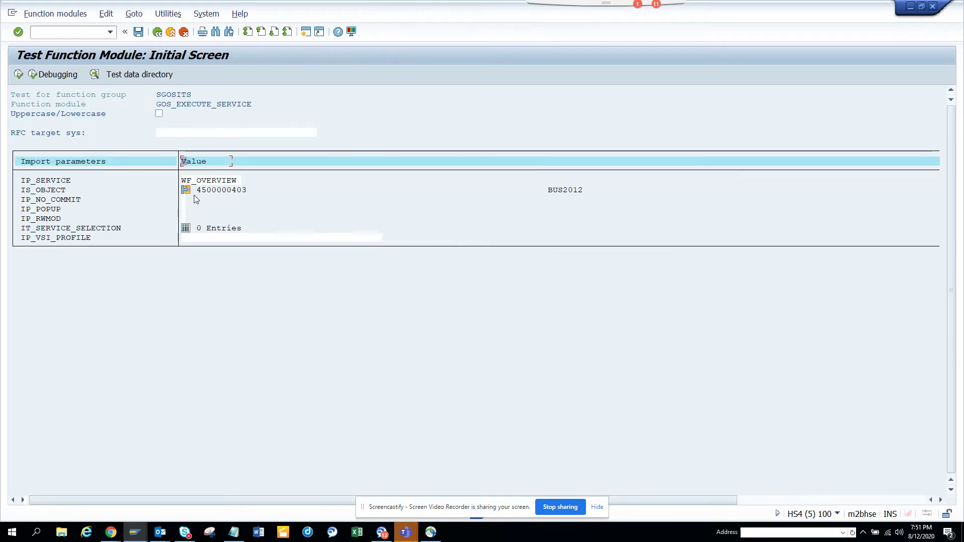
Step: Set IP_NO_COMMIT to X, IP_POPUP to X and IP_RWMOD to D
click(183, 200)
text(X)
click(184, 209)
text(X)
click(183, 219)
text(D)
Step: Save these inputs as test data with comment test_powfov
click(138, 33)
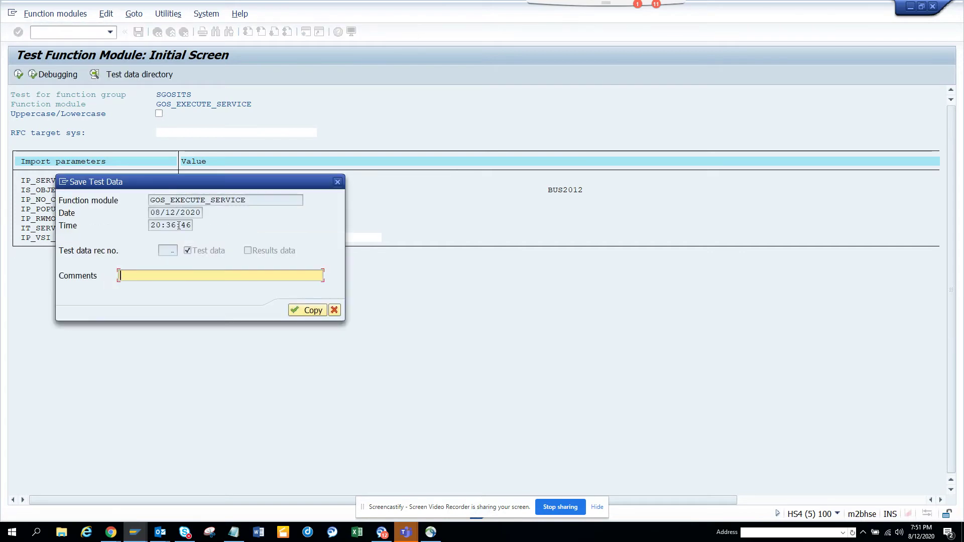
text(test_powfov)
click(304, 310)
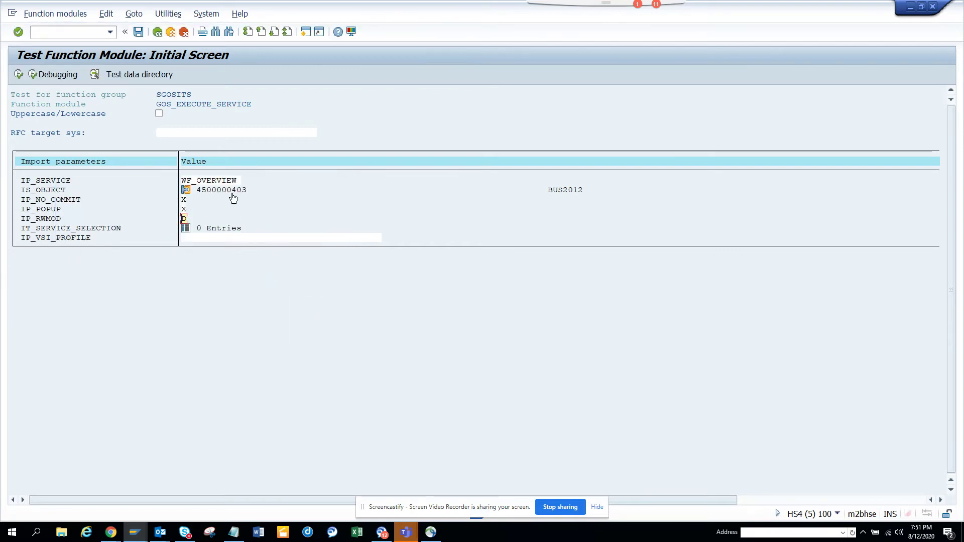
Step: Load test_powfov, execute to view the Workflows for Object overview, close it and go back
click(152, 75)
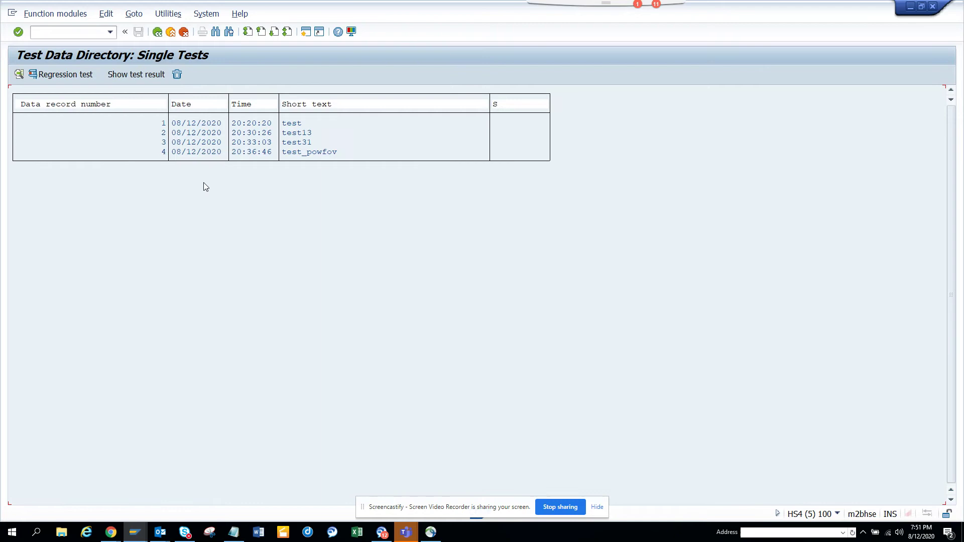
double_click(319, 152)
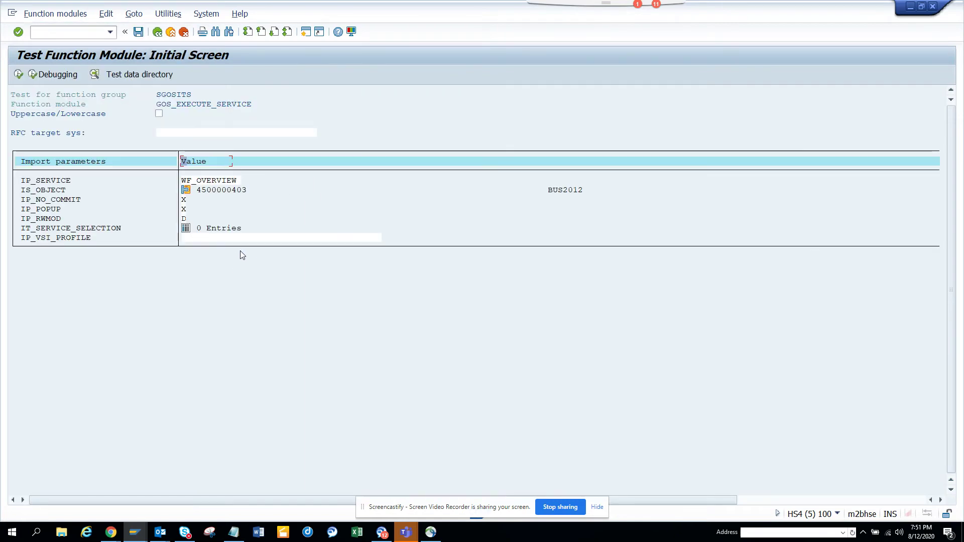
click(18, 75)
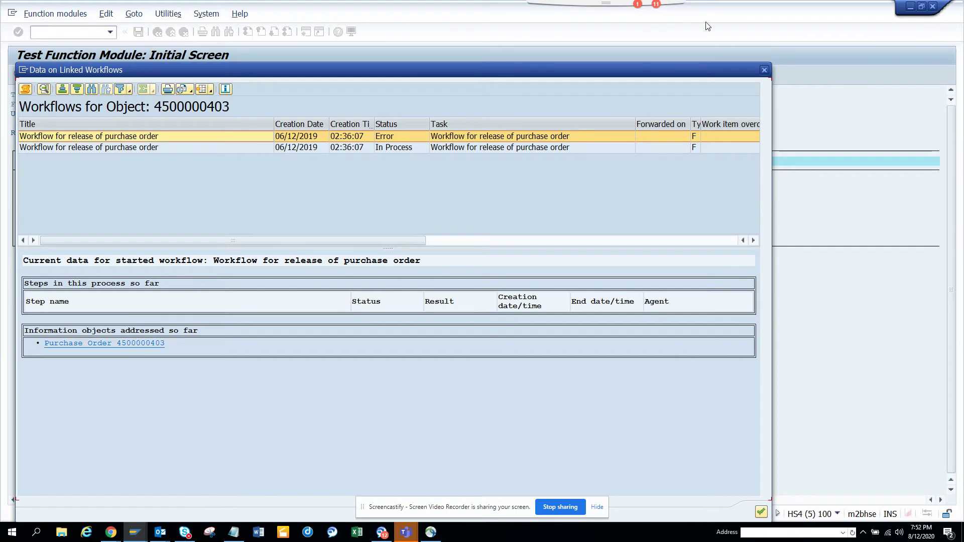
click(763, 71)
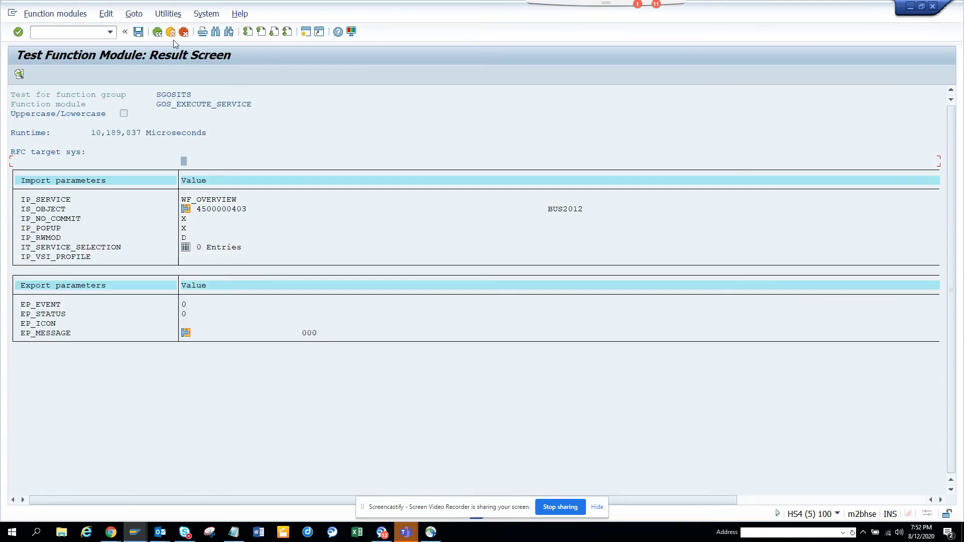
click(158, 32)
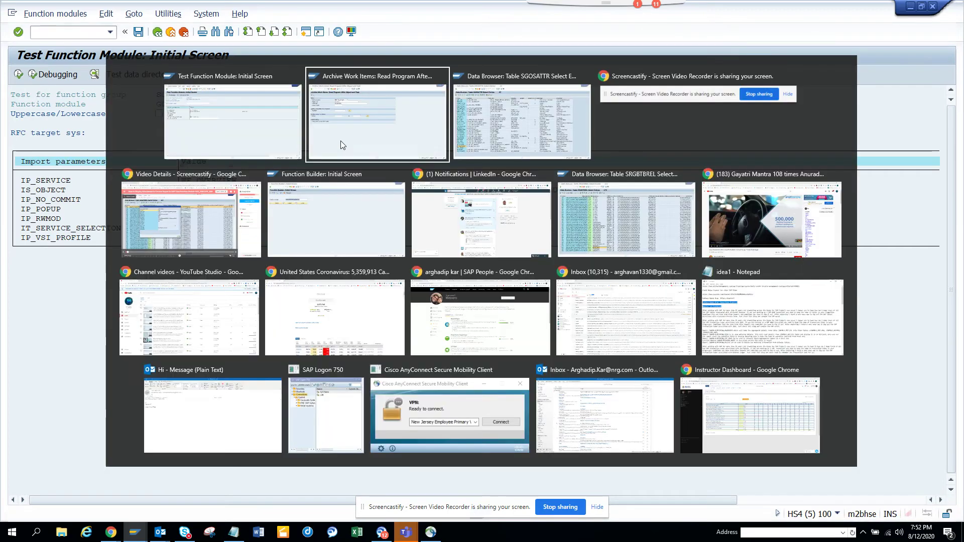
key(alt+Tab)
click(340, 145)
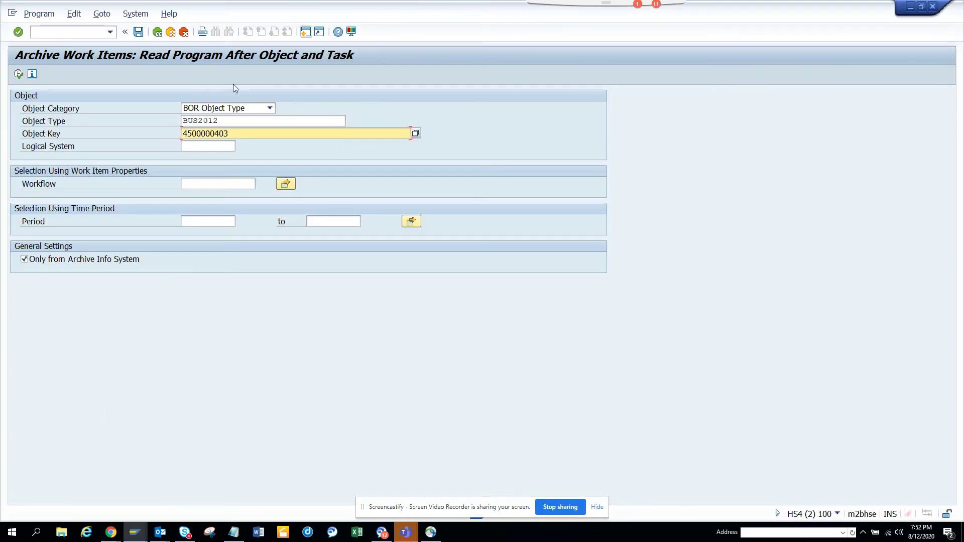
click(158, 33)
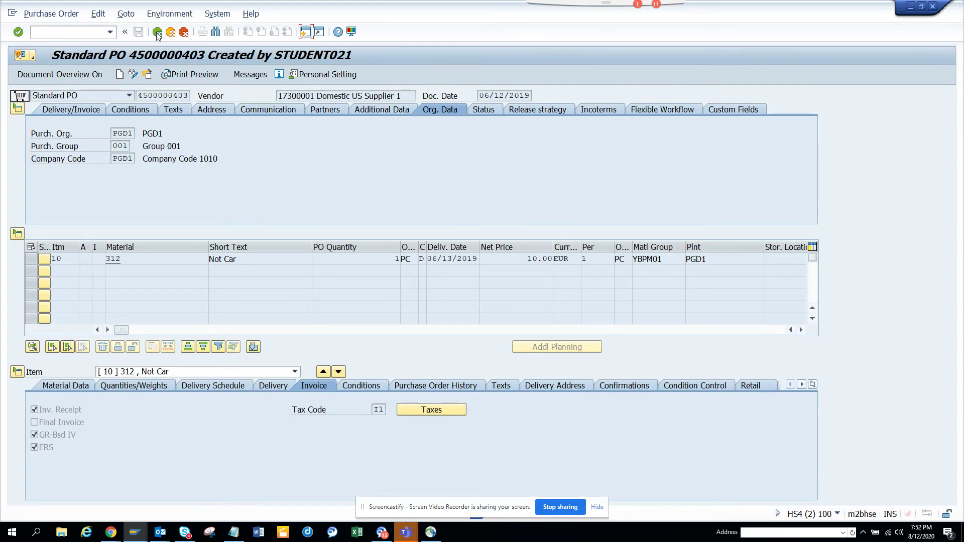
Step: Start the ztest workflow via Services for Object > Start Workflow, then close the popup
click(33, 58)
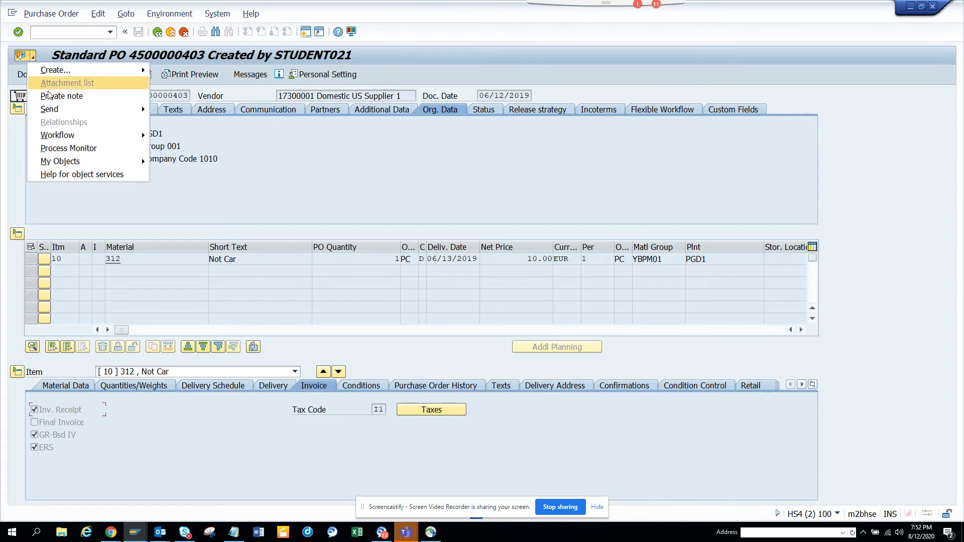
mouse_move(76, 136)
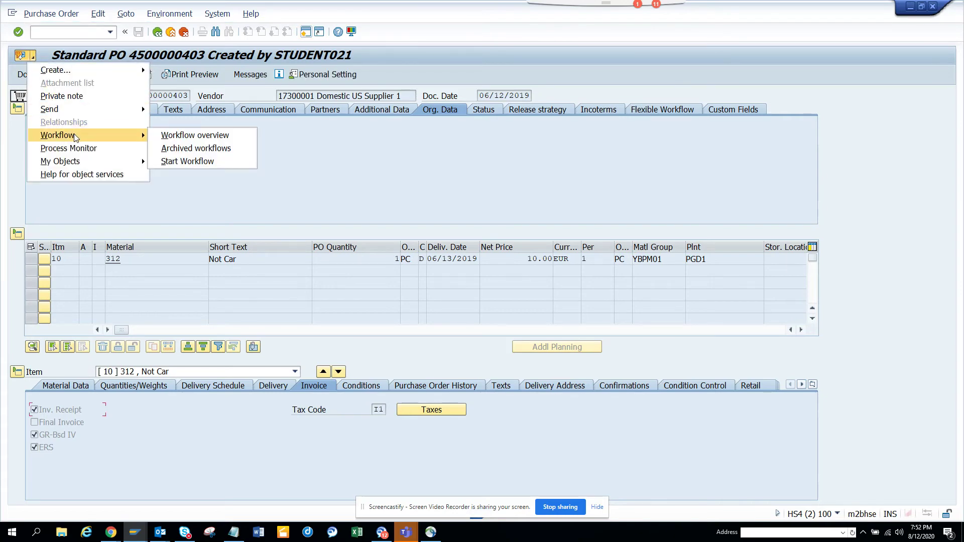
click(194, 162)
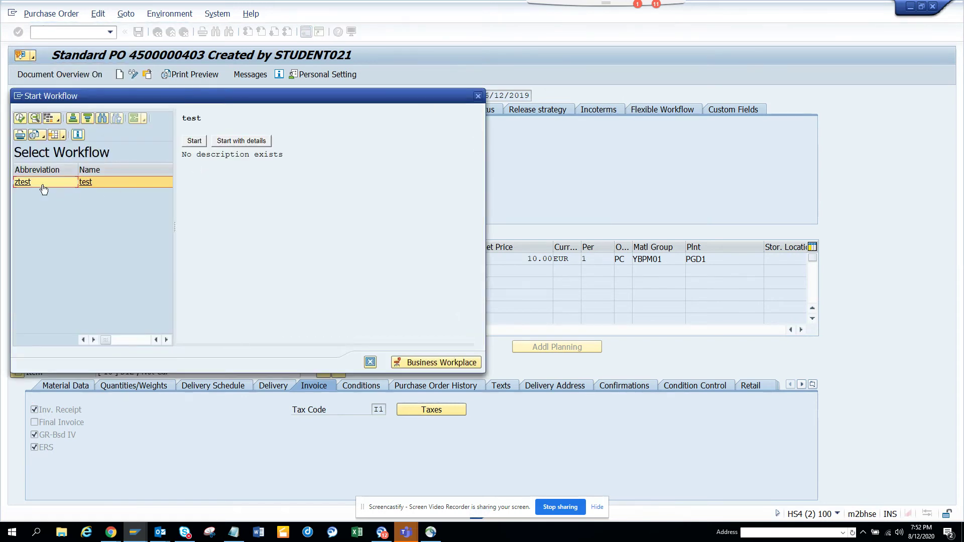
click(193, 143)
click(478, 97)
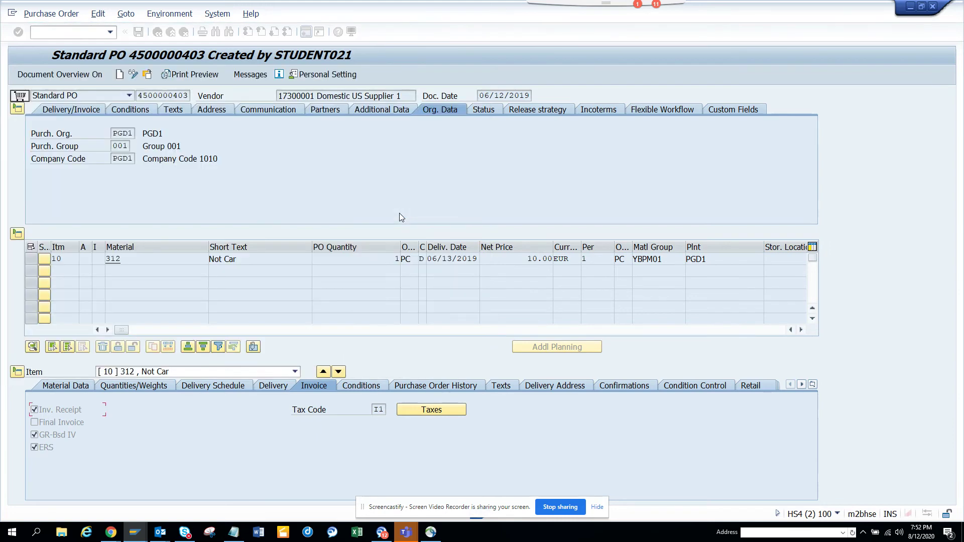
Step: Copy WF_START from SGOSATTR and paste it over WF_OVERVIEW in IP_SERVICE
key(alt+Tab)
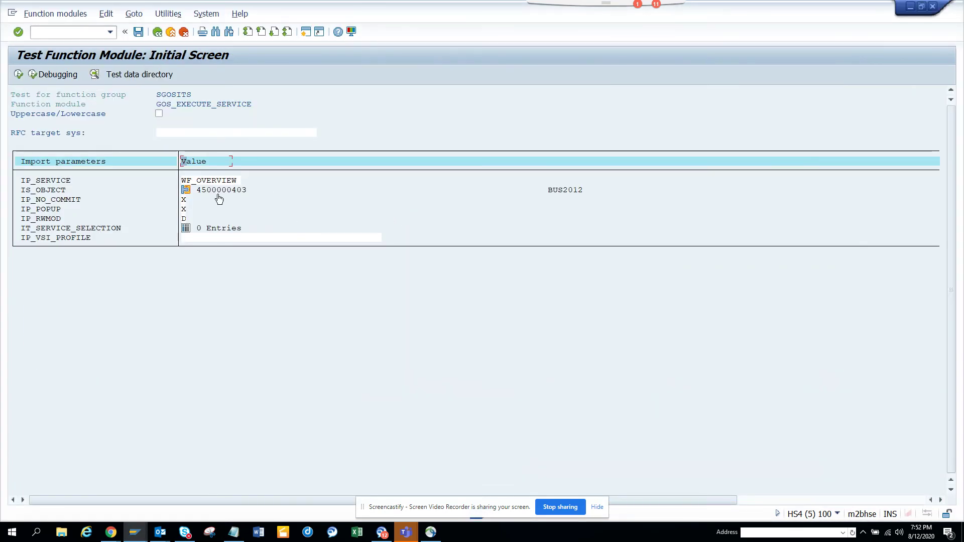
key(alt+Tab)
key(alt+Tab)
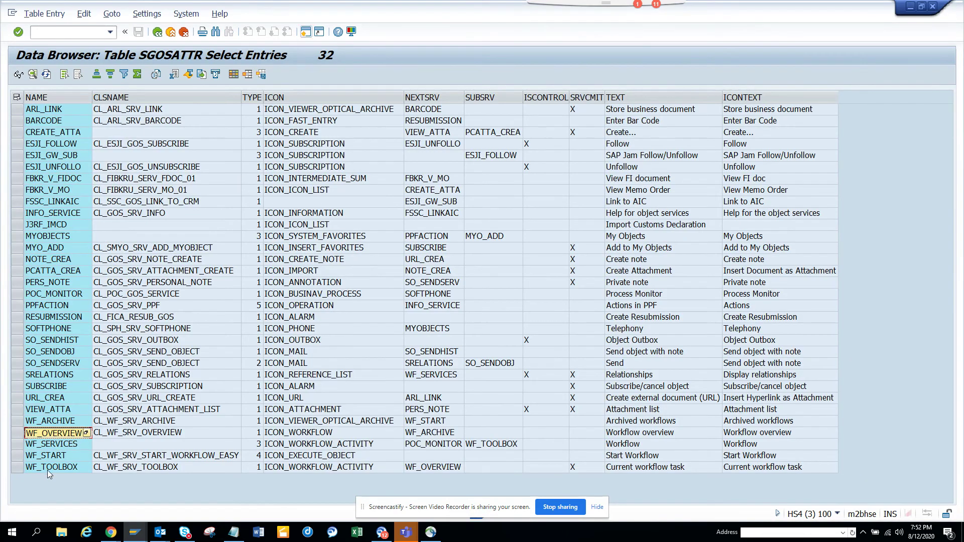
click(64, 456)
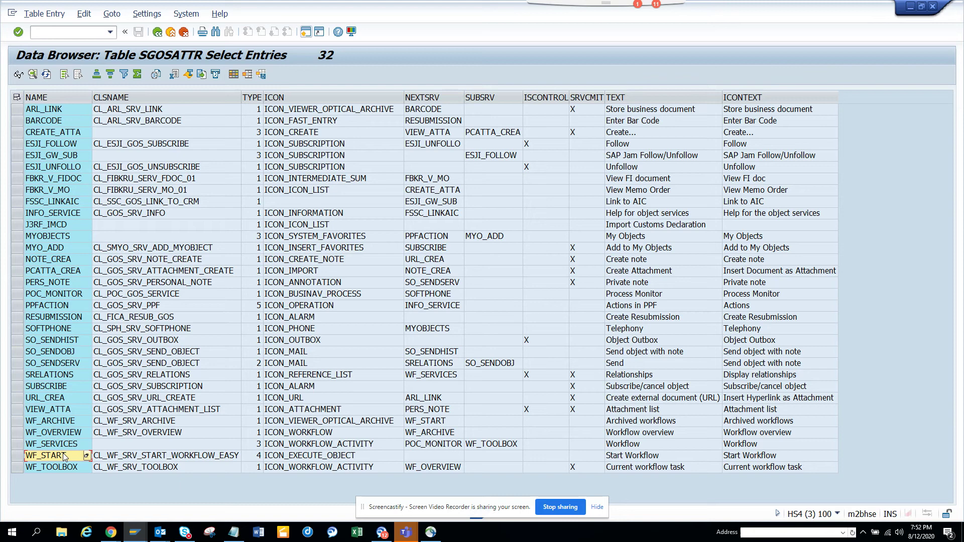
key(alt+Tab)
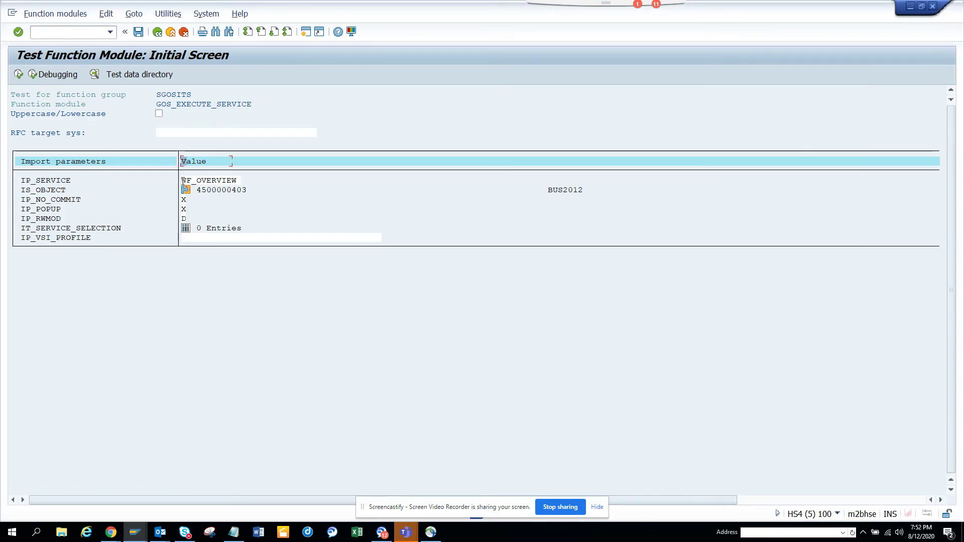
drag(183, 180, 282, 179)
key(ctrl+v)
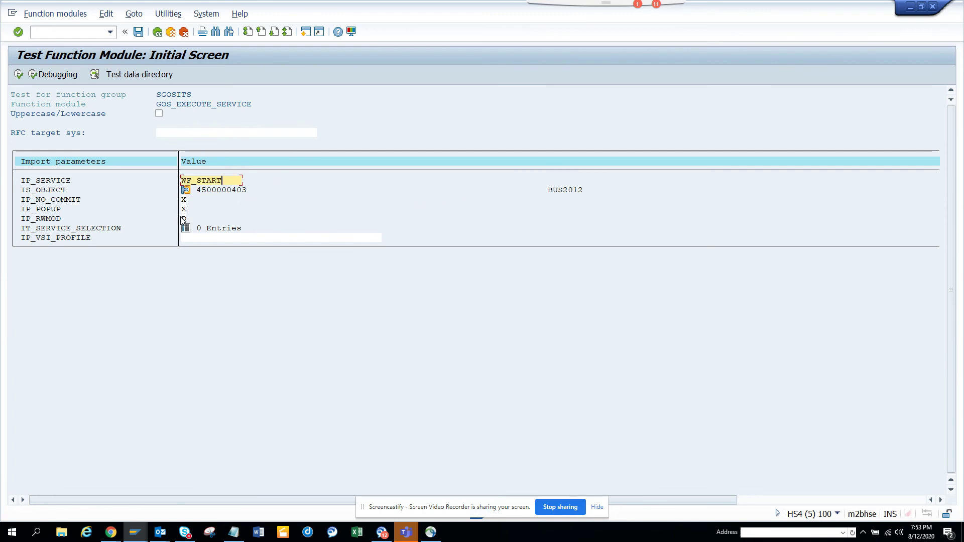
Step: Execute GOS_EXECUTE_SERVICE with WF_START, check the Start Workflow popup, then close it
click(18, 74)
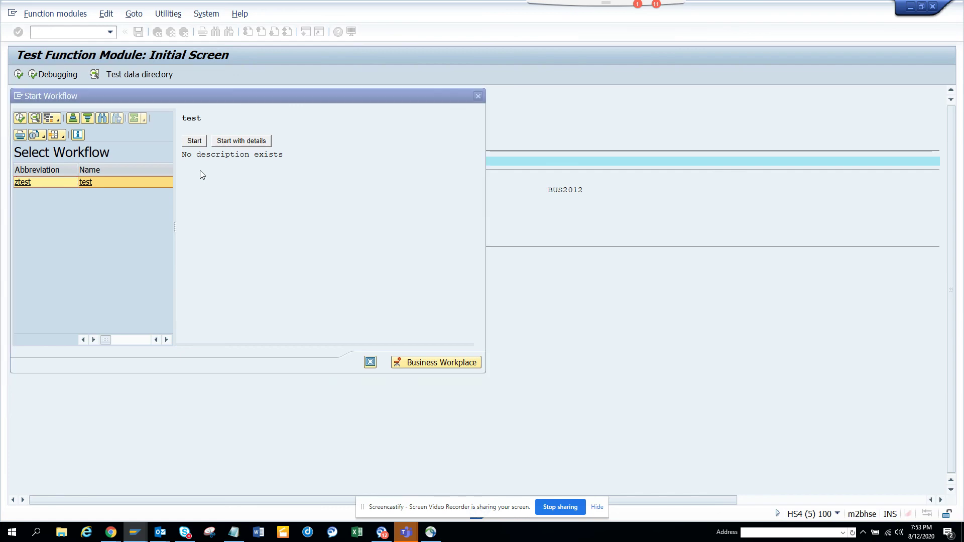
key(alt+Tab)
key(alt+Tab)
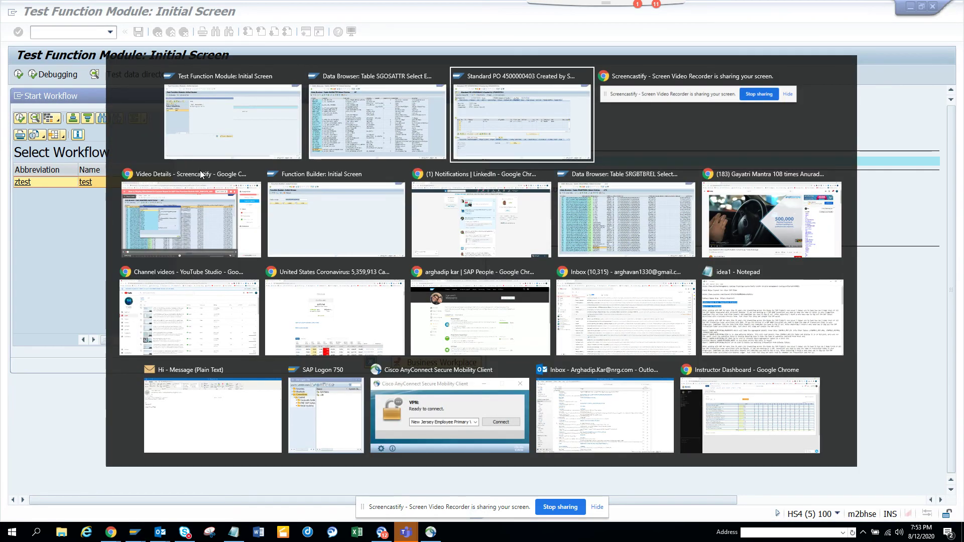
key(alt+Tab)
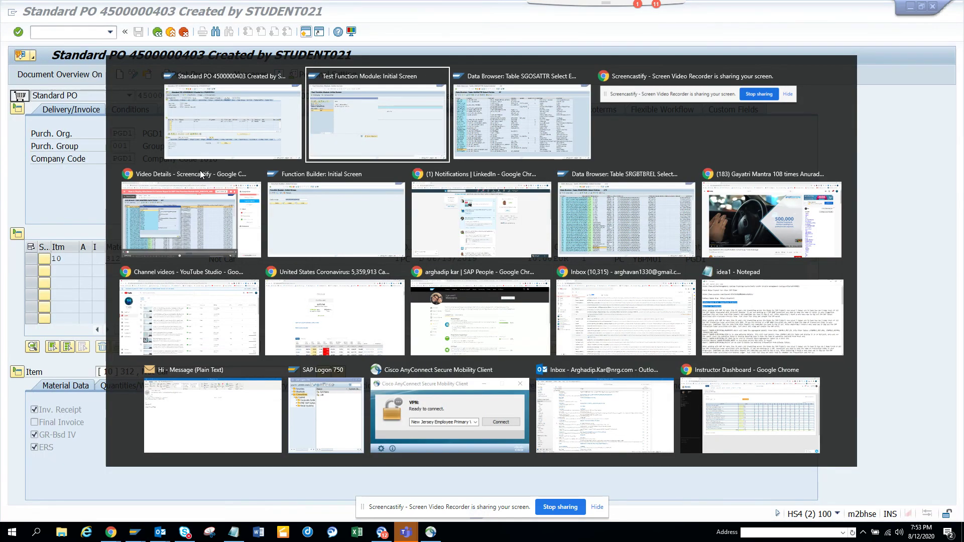
click(419, 101)
click(479, 95)
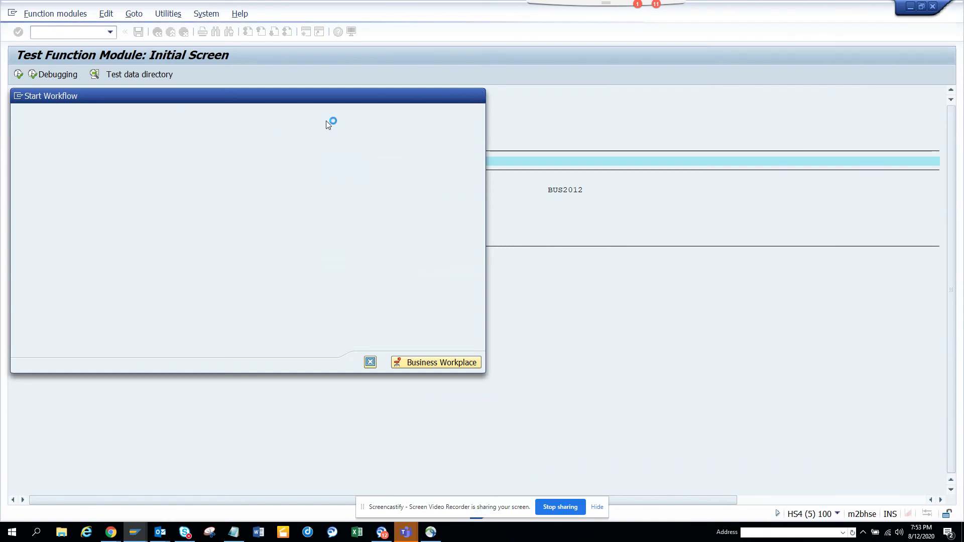